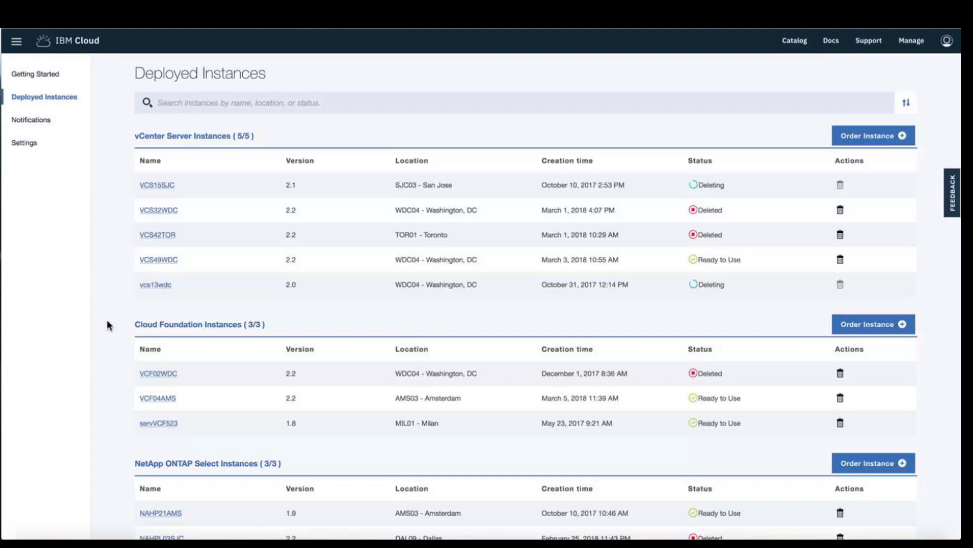
Step: Open the Cloud Foundation instance VCF04AMS and show the services that can be added to it
scroll(91, 398, down, 1)
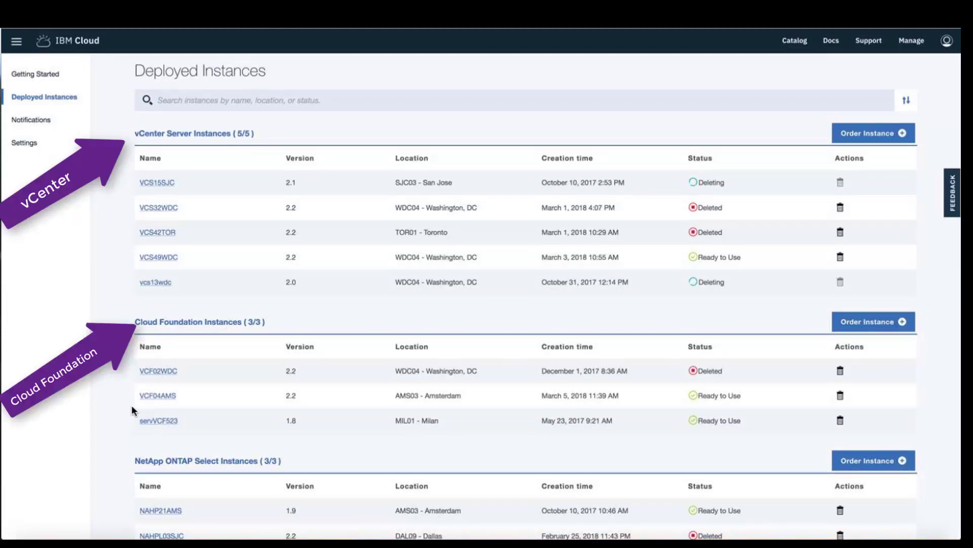
click(150, 397)
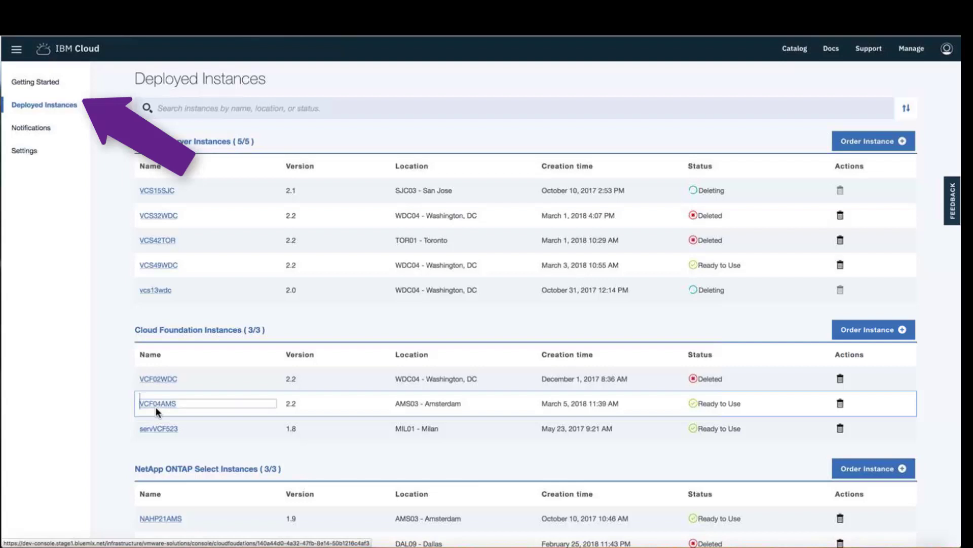
click(156, 404)
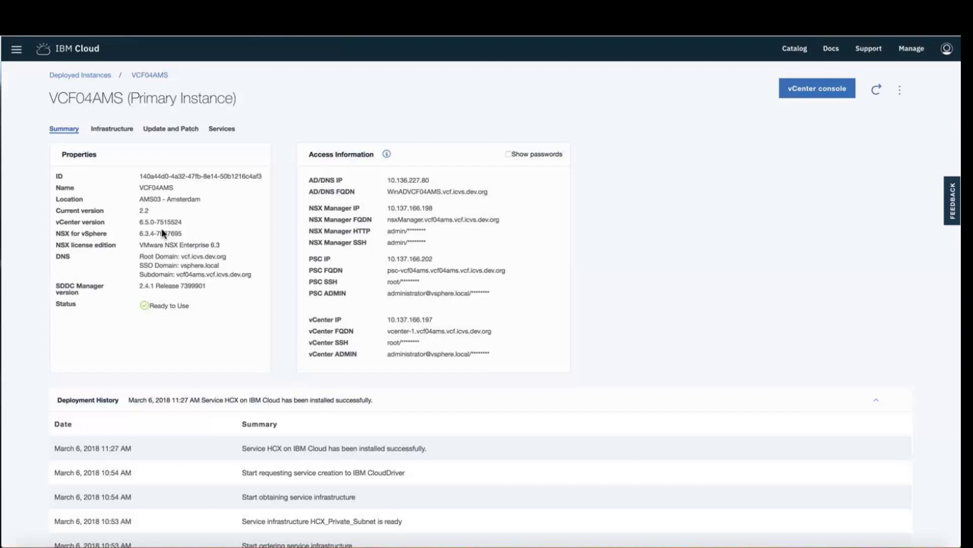
click(215, 130)
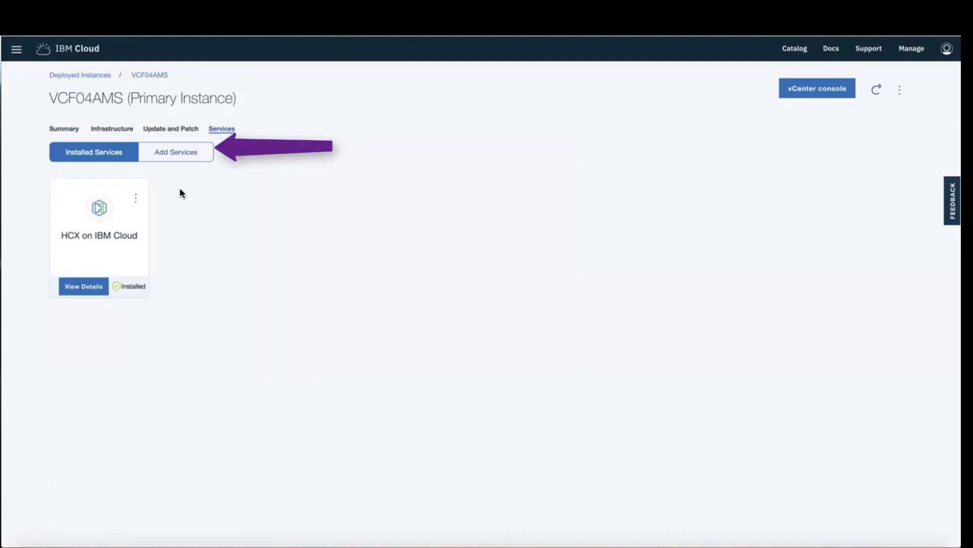
click(172, 153)
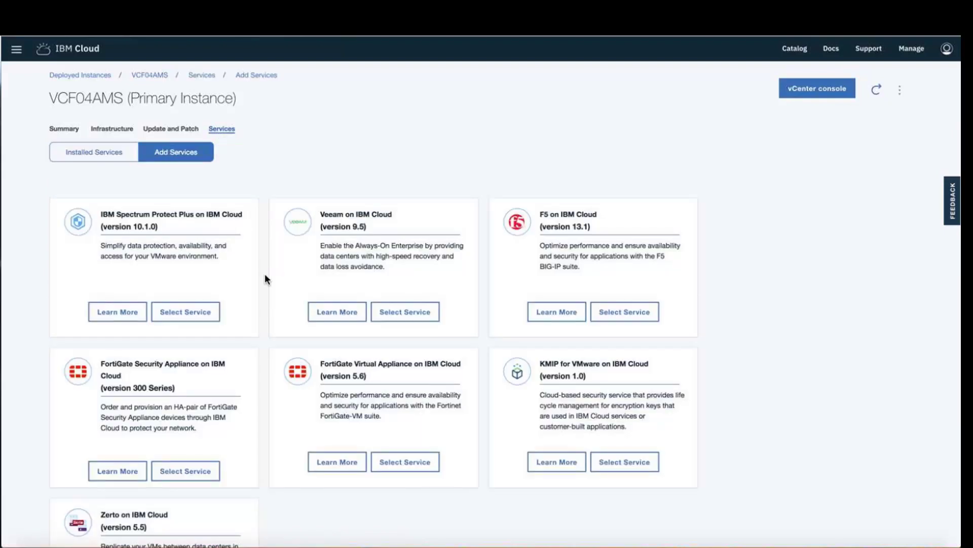
Step: Select IBM Spectrum Protect Plus on IBM Cloud (version 10.1.0) as the service to add and go to its configuration section
scroll(265, 274, down, 3)
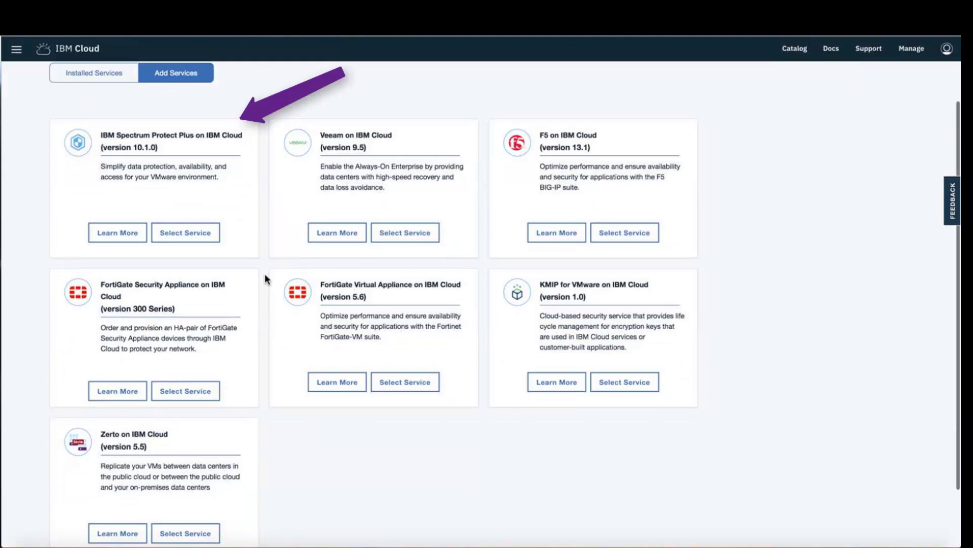
click(179, 232)
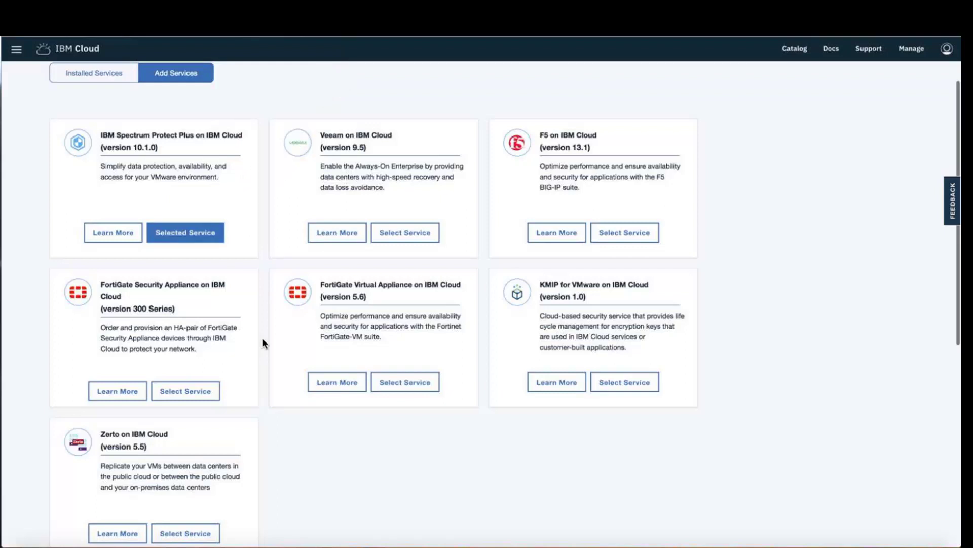
scroll(262, 344, down, 7)
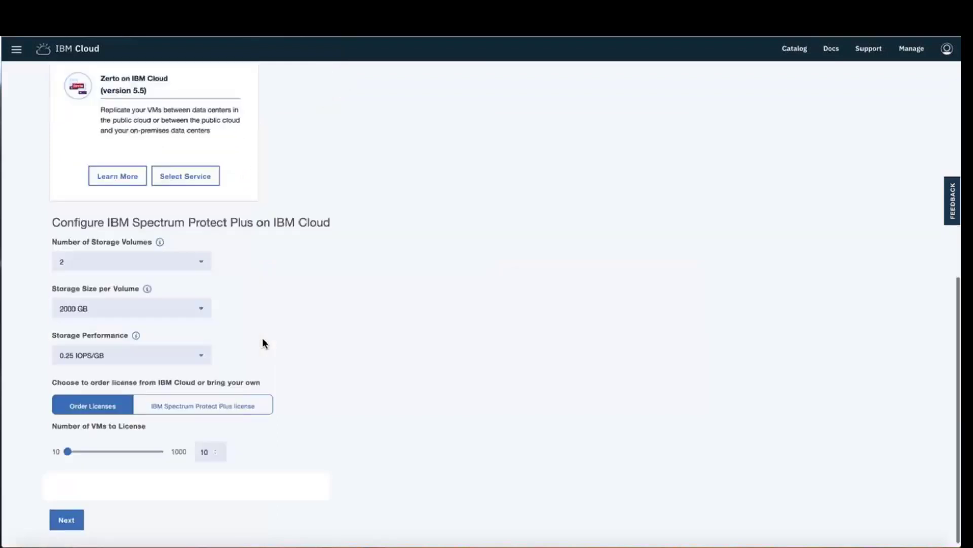
scroll(263, 343, down, 1)
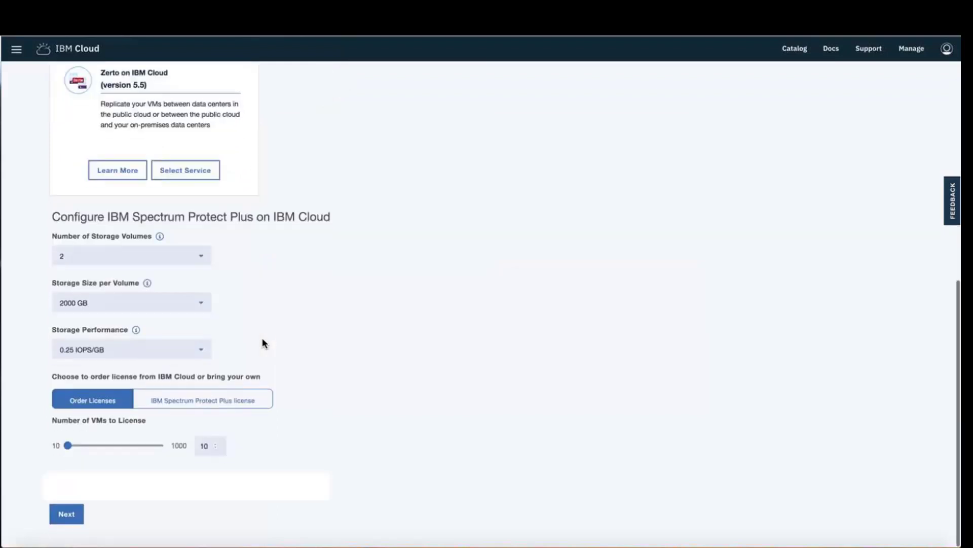
Step: Review the available choices for number of storage volumes, storage size per volume and storage performance, keeping the defaults
click(194, 252)
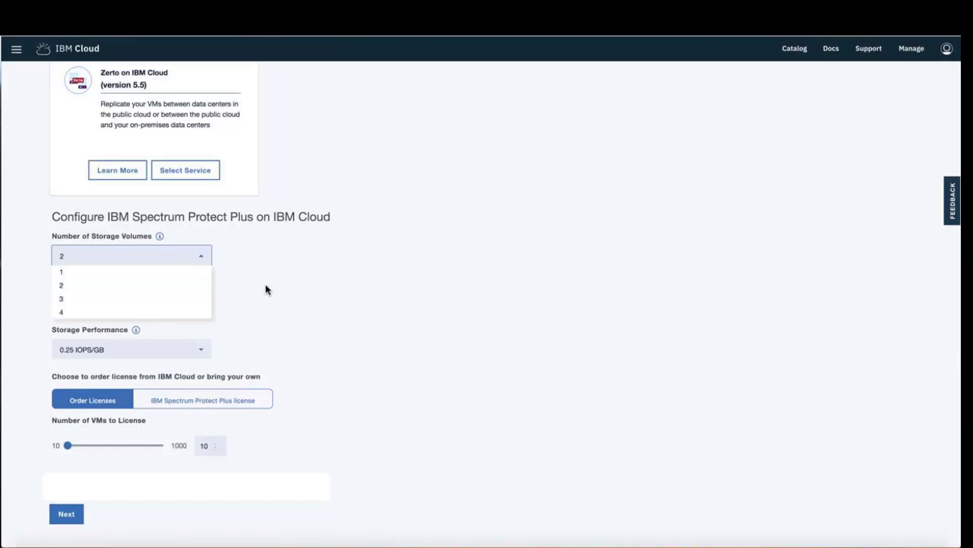
click(190, 311)
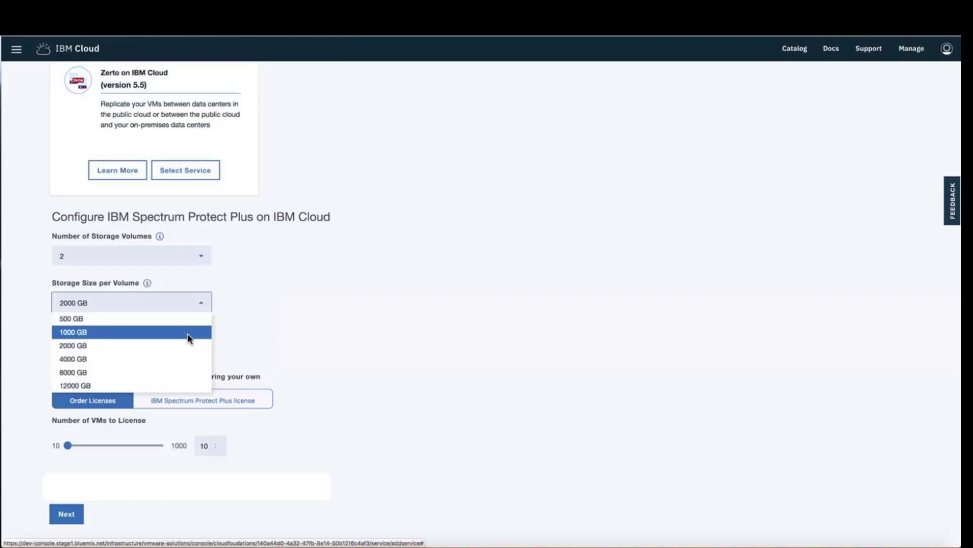
click(225, 321)
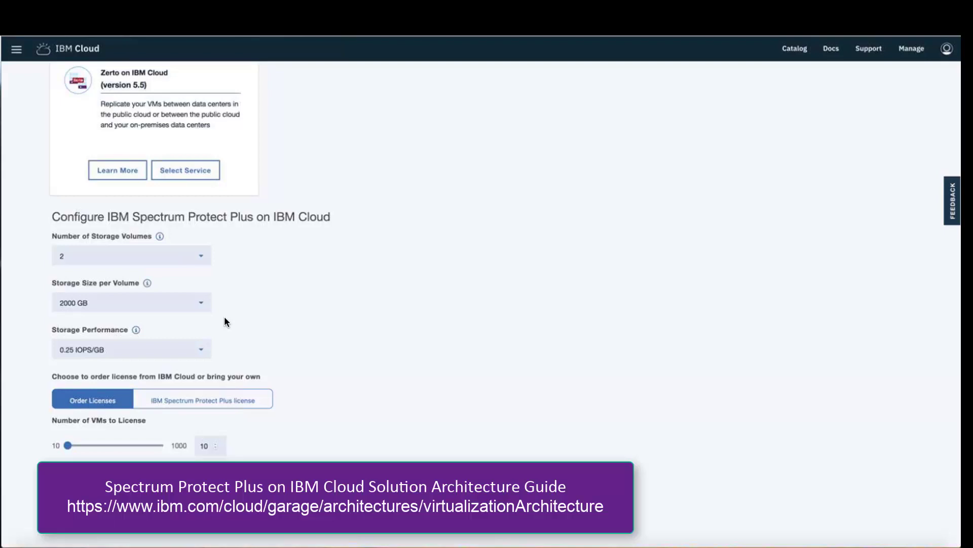
click(181, 355)
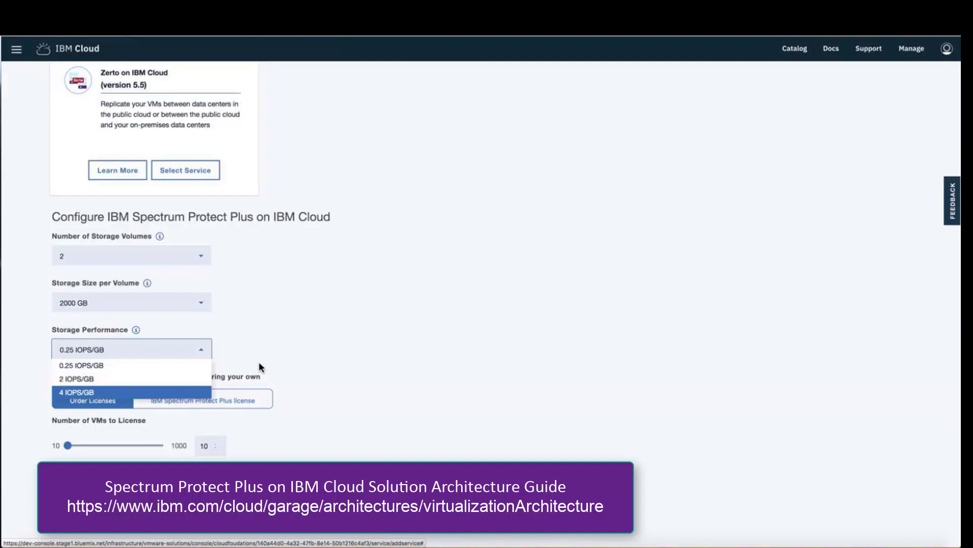
click(290, 362)
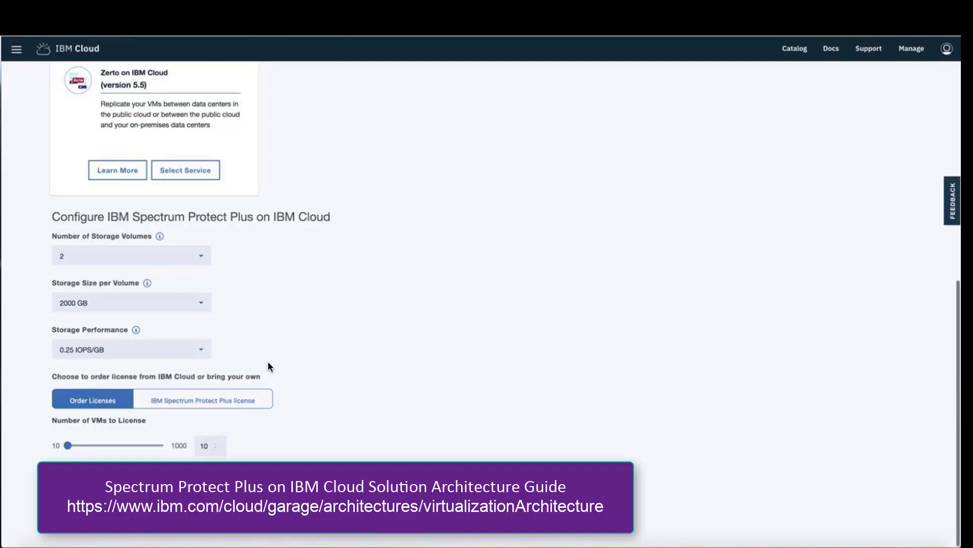
Step: Choose to bring an own IBM Spectrum Protect Plus license, add the file ECX.lic and proceed to the order summary
click(205, 392)
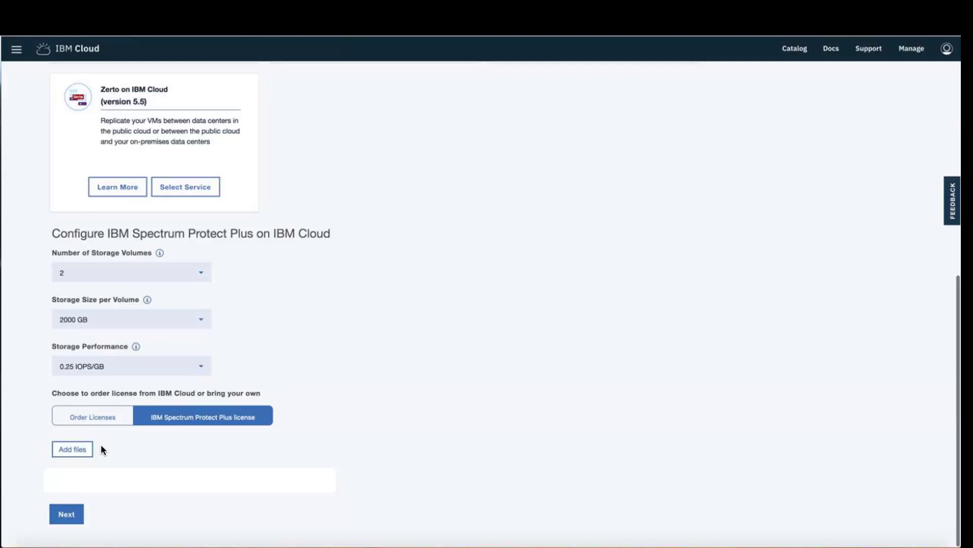
click(73, 449)
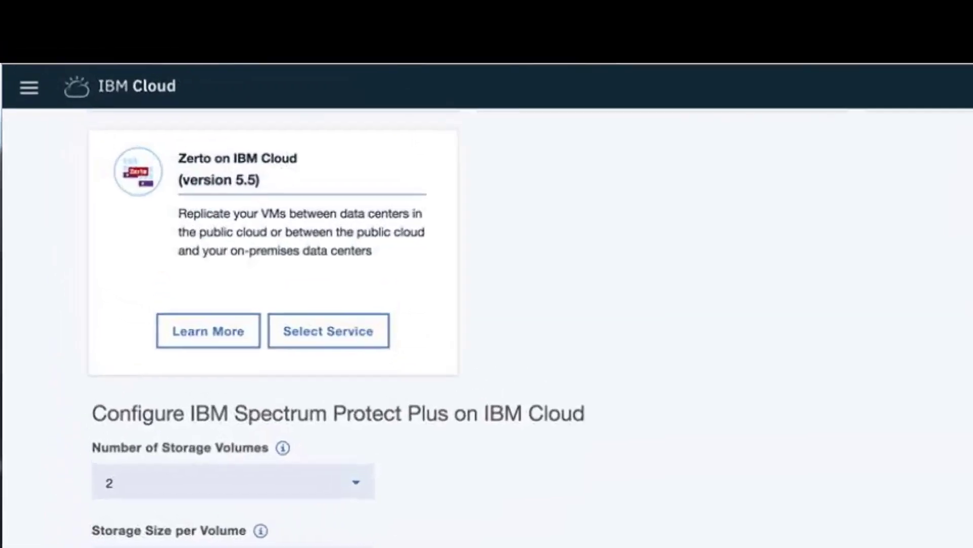
click(654, 231)
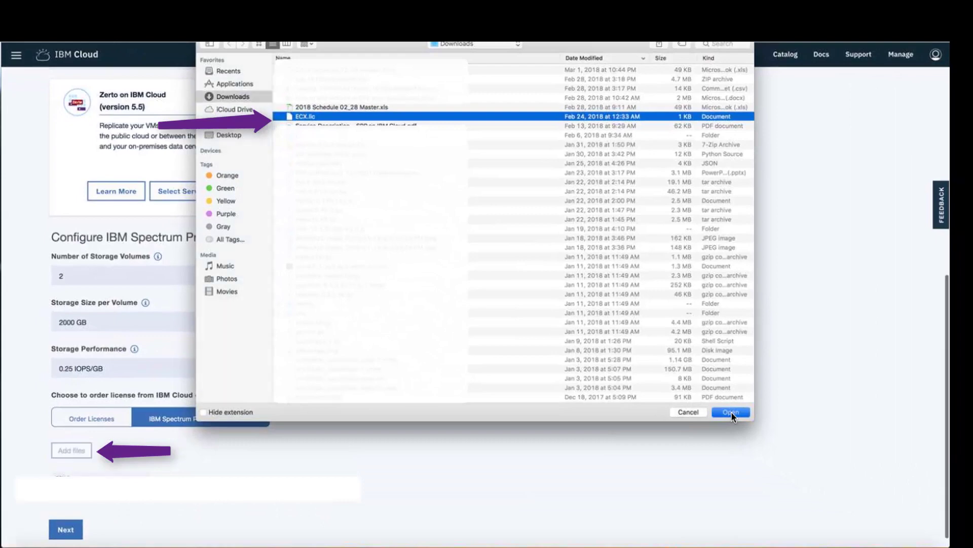
click(731, 412)
click(66, 509)
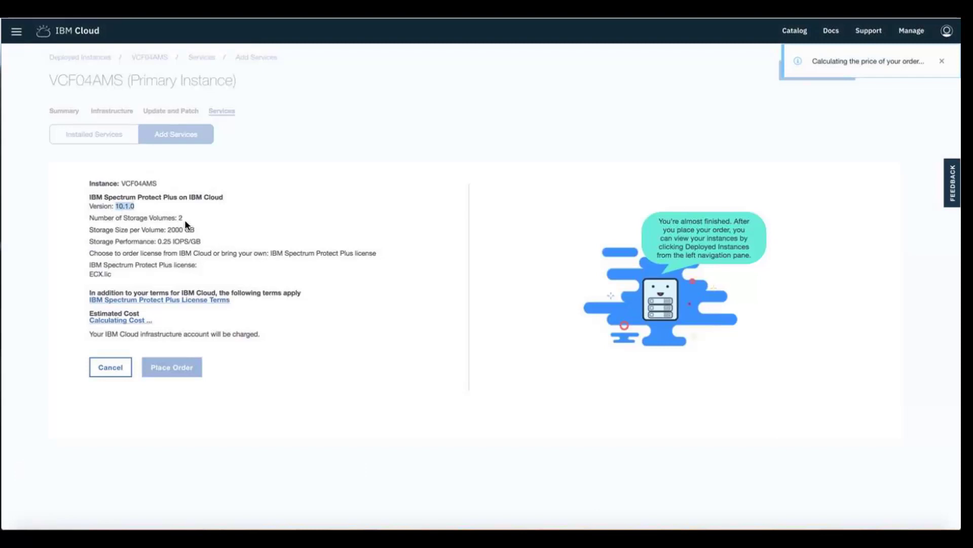
Step: Check the order summary's storage volumes, size, performance, license file and estimated cost details
drag(183, 219, 163, 218)
click(188, 231)
drag(195, 229, 157, 240)
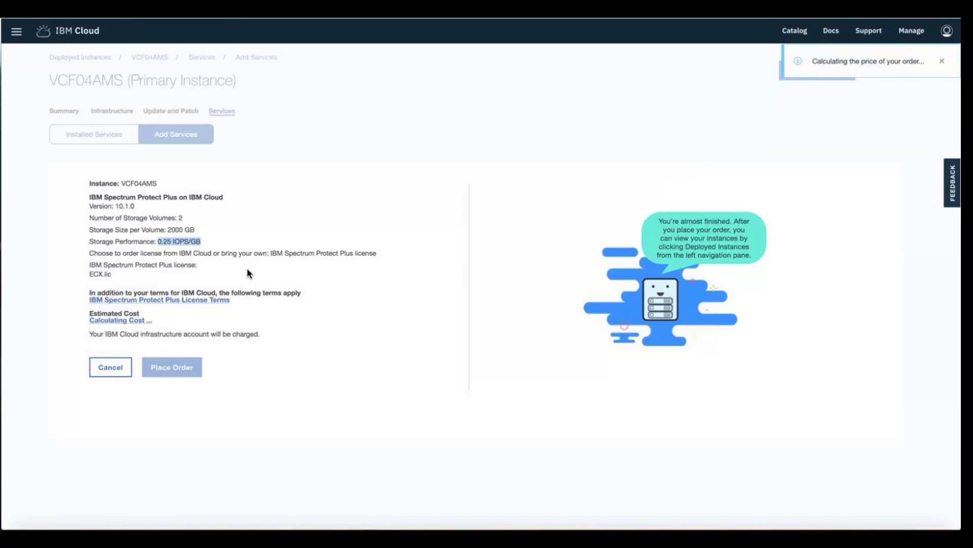
drag(248, 271, 91, 272)
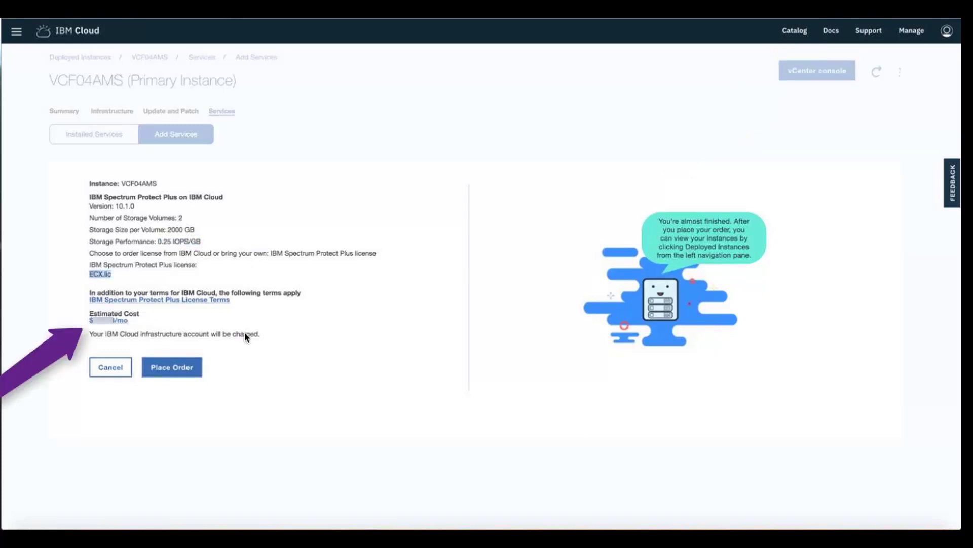
click(103, 322)
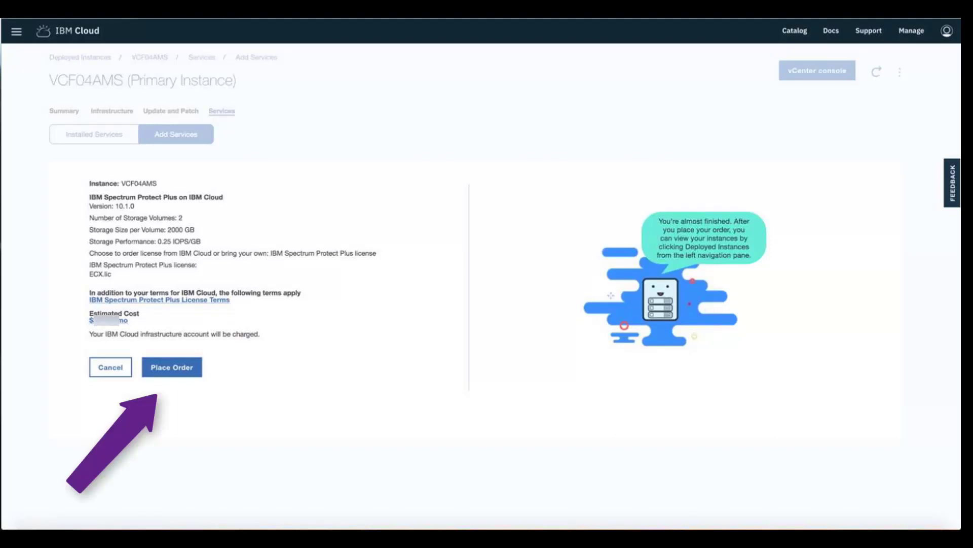
Step: Place the order for IBM Spectrum Protect Plus and dismiss the resulting notification after reading it
click(162, 366)
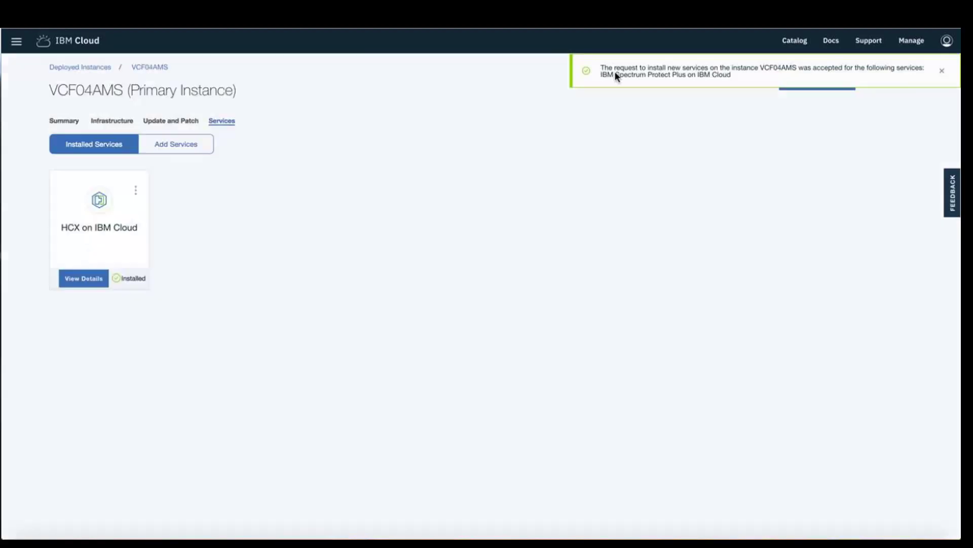
triple_click(717, 84)
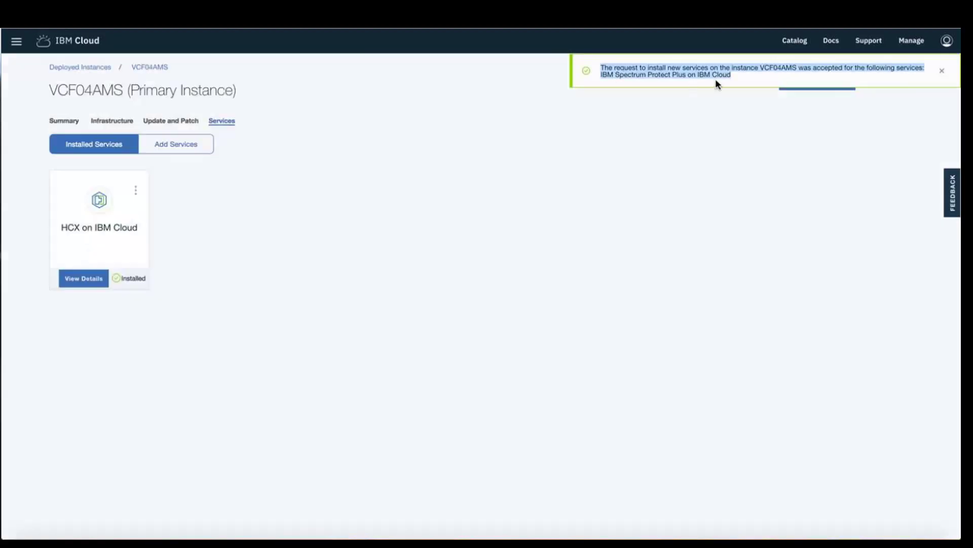
click(717, 84)
click(938, 71)
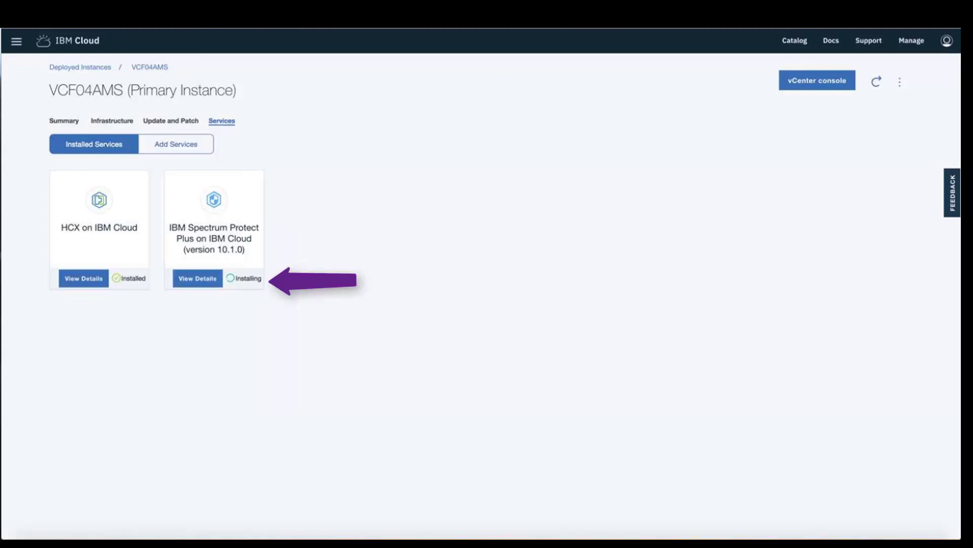
Step: Return to the deployed instances and check the IBM Spectrum Protect Plus status among the services of vCenter Server instance VCS49WDC
click(76, 68)
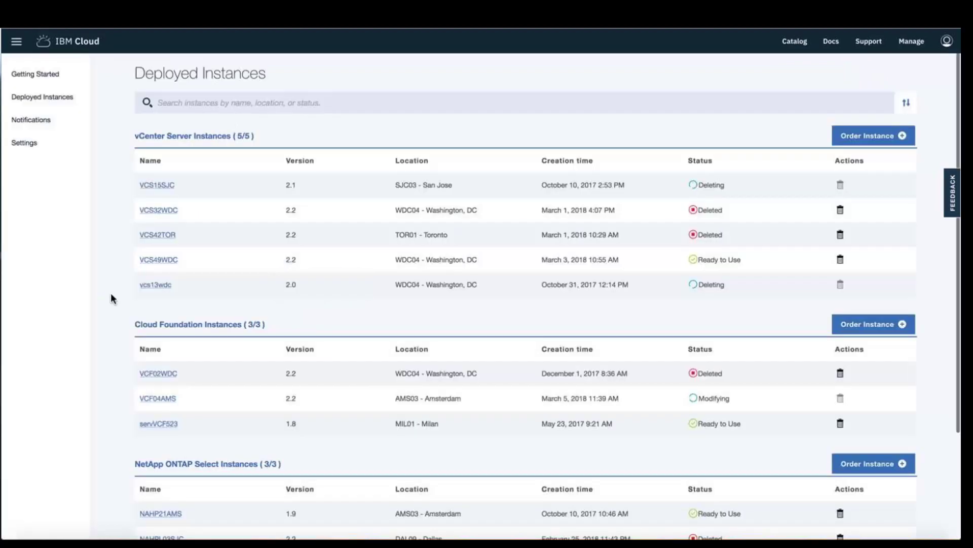
scroll(111, 294, down, 1)
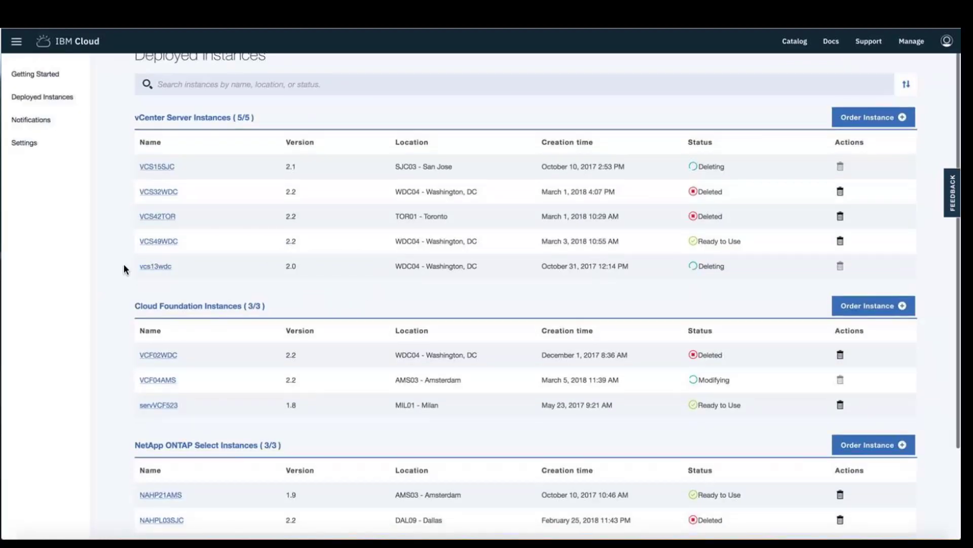
click(158, 242)
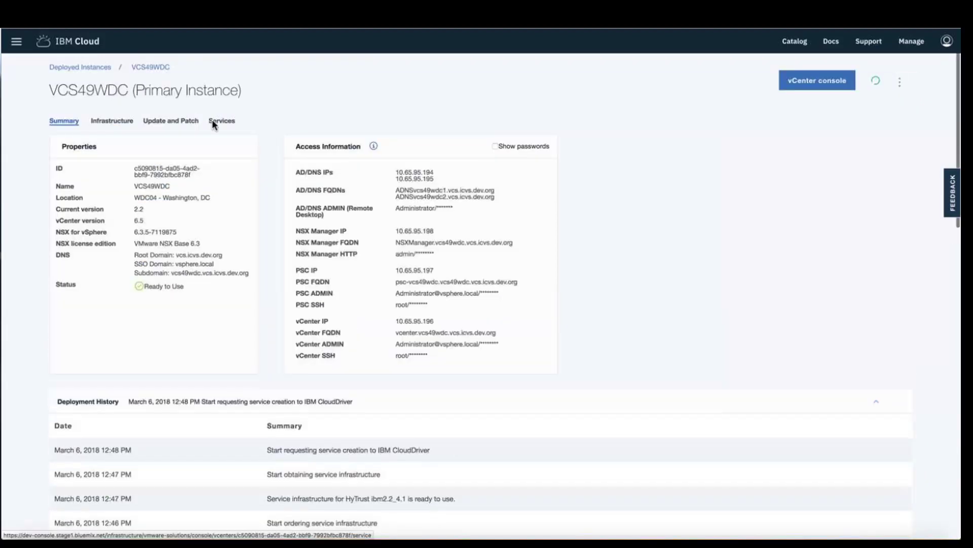
click(212, 121)
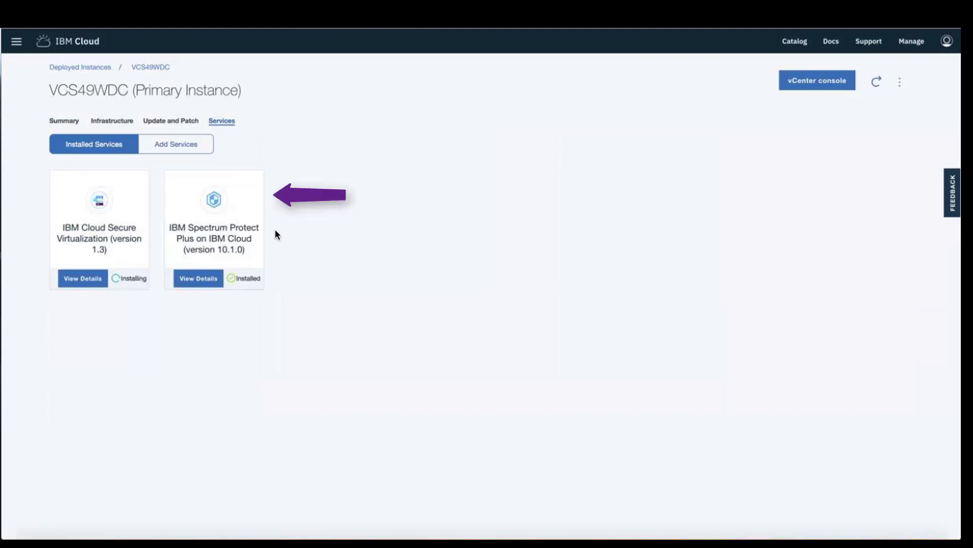
double_click(245, 277)
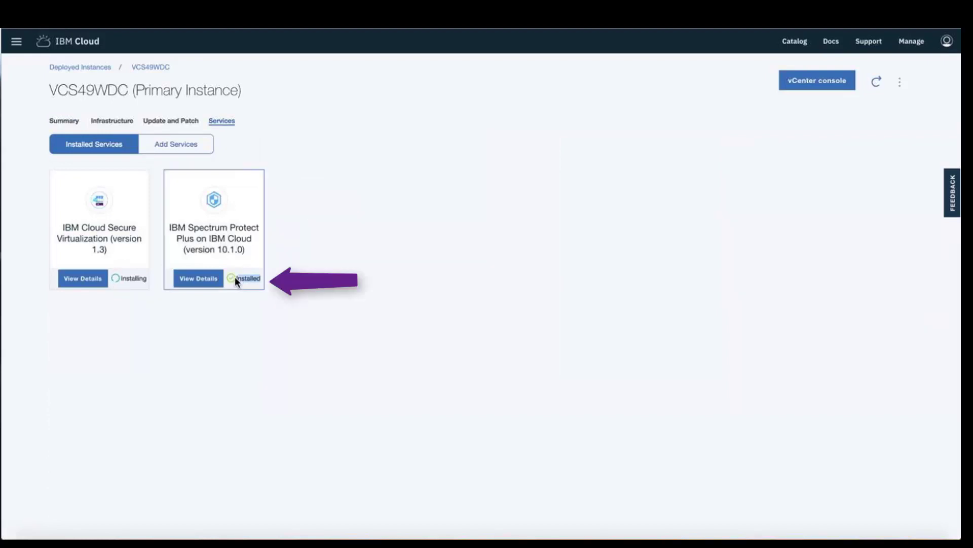
Step: View the IBM Spectrum Protect Plus service details, reveal its password and launch the IBM Spectrum Protect Plus console
click(197, 279)
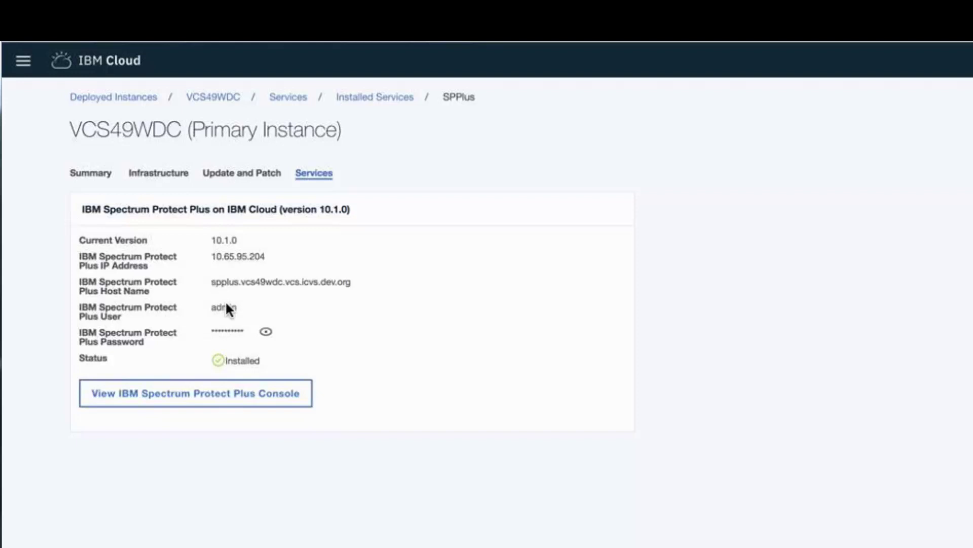
click(265, 331)
click(178, 390)
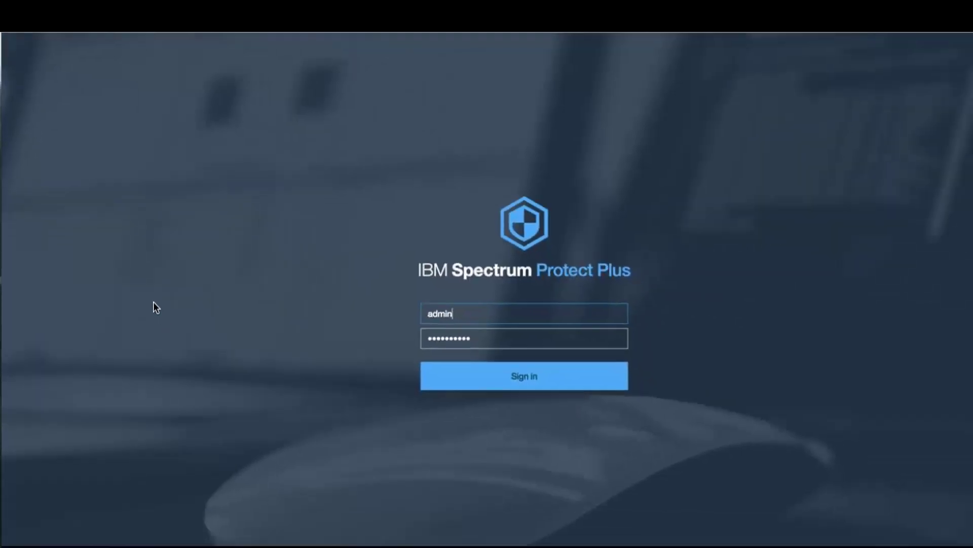
Step: Sign in to the IBM Spectrum Protect Plus console with the prefilled admin credentials and dismiss the five-step getting-started guide
double_click(490, 343)
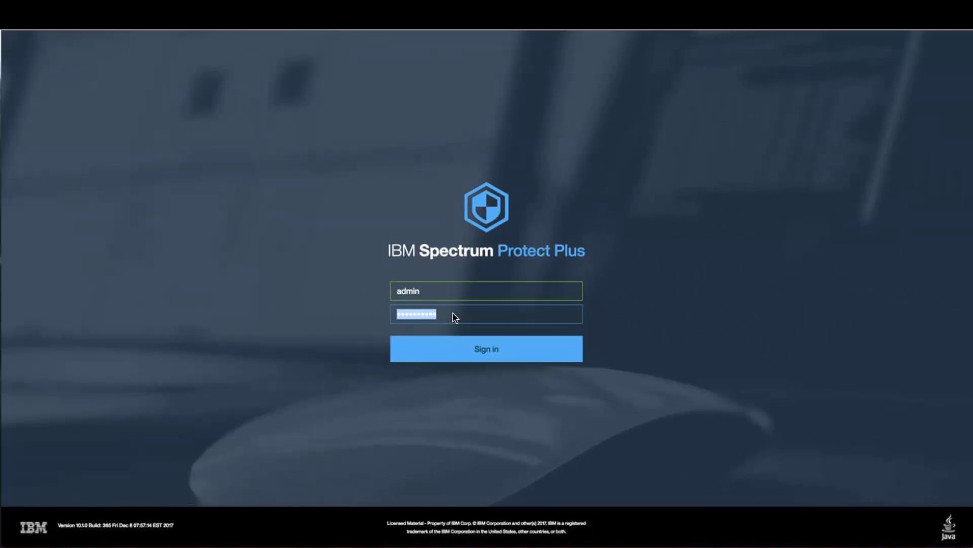
click(472, 345)
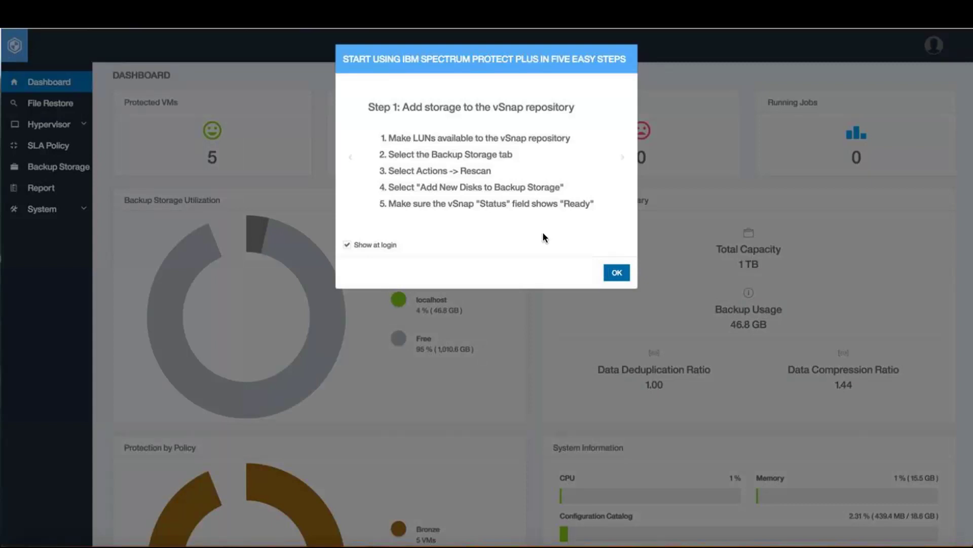
click(615, 272)
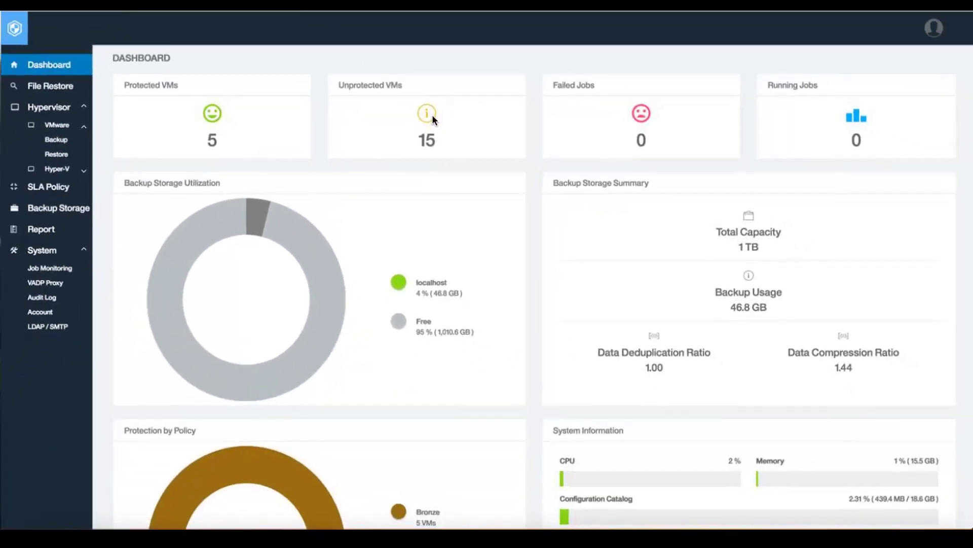